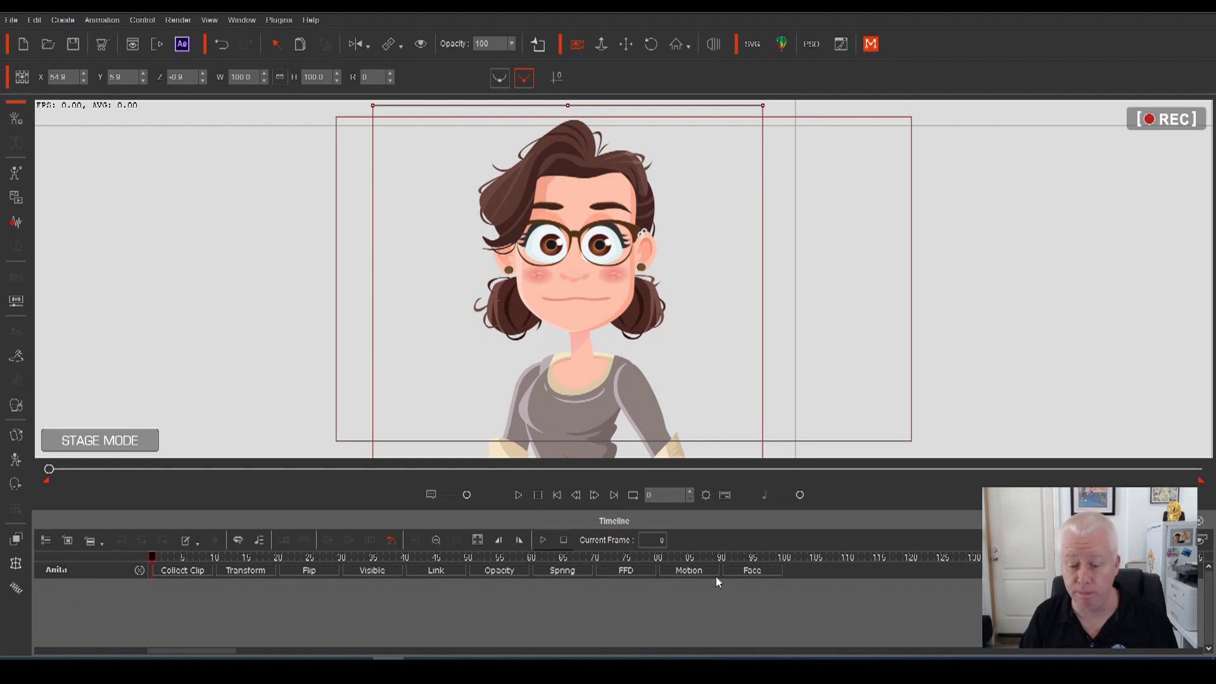
Step: Expand Anita's Head, Face and Eye tracks in the timeline and open the Face Key Editor
{"action": "left_click", "coordinate": [753, 572]}
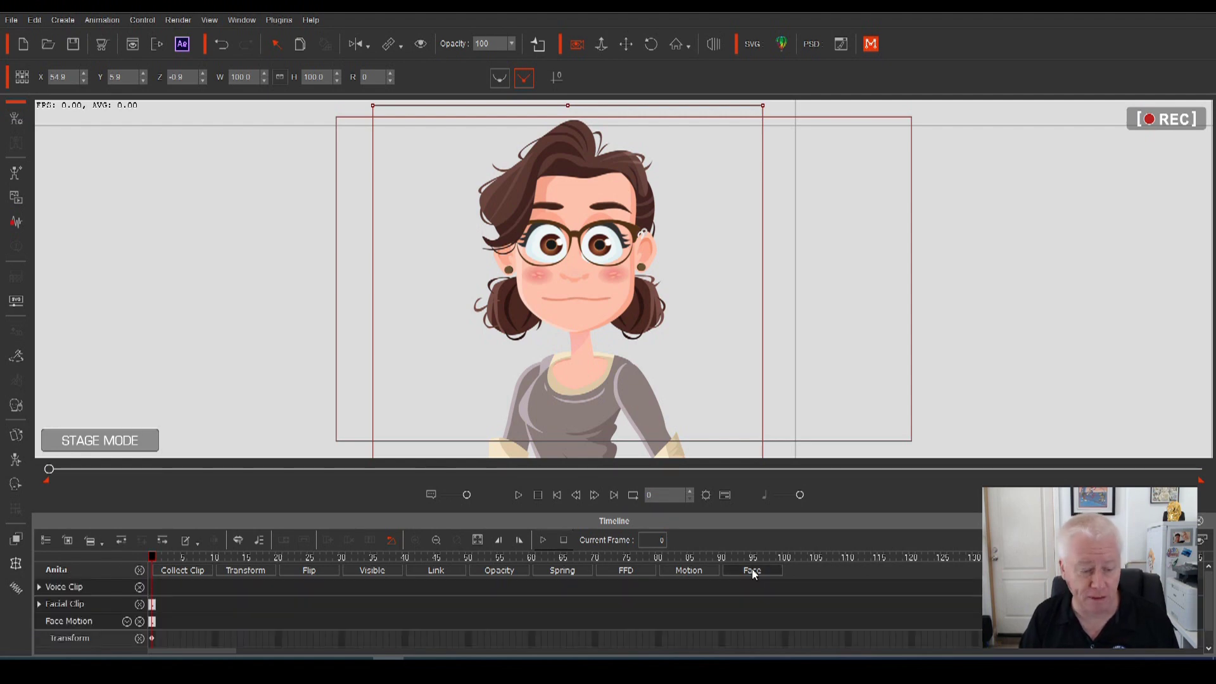
{"action": "left_click", "coordinate": [753, 572]}
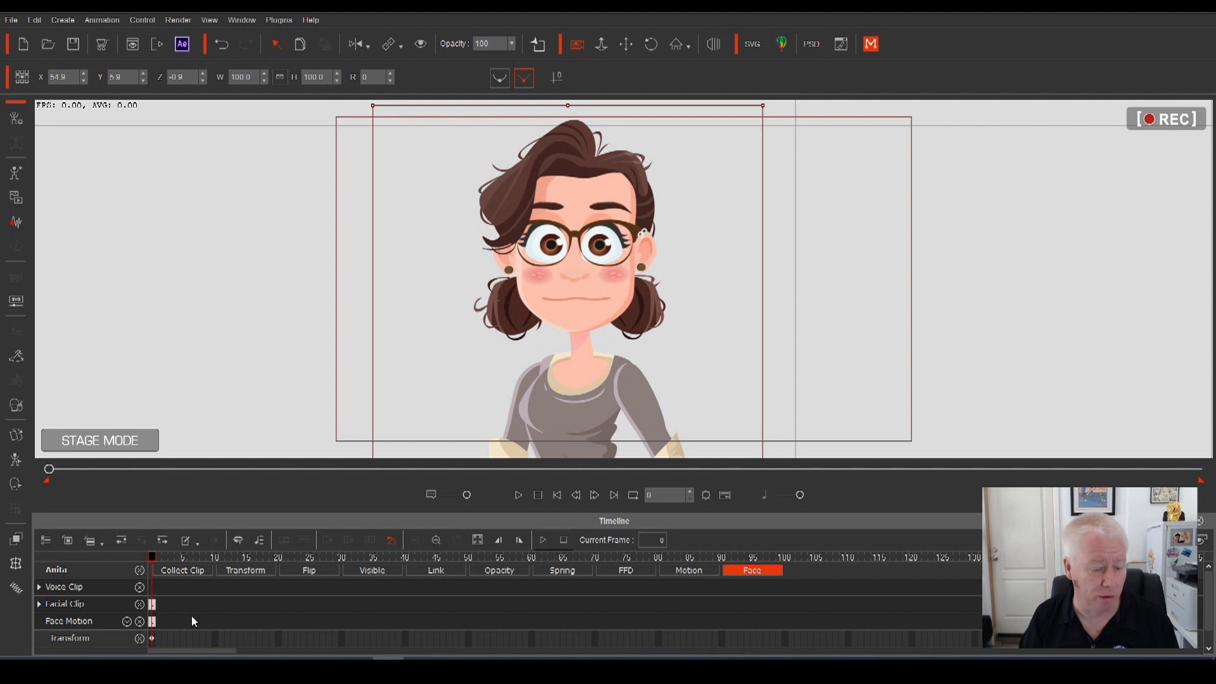
{"action": "left_click", "coordinate": [39, 605]}
{"action": "scroll", "coordinate": [89, 622], "scroll_direction": "down", "scroll_amount": 3}
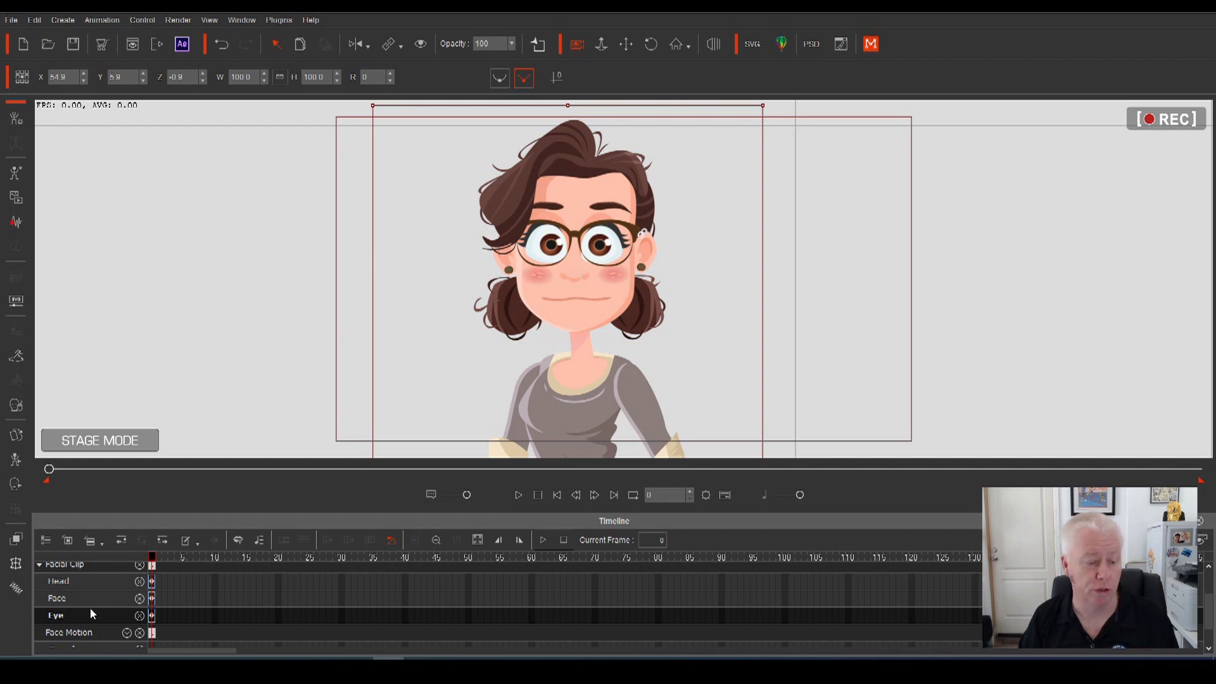
{"action": "left_click", "coordinate": [16, 485]}
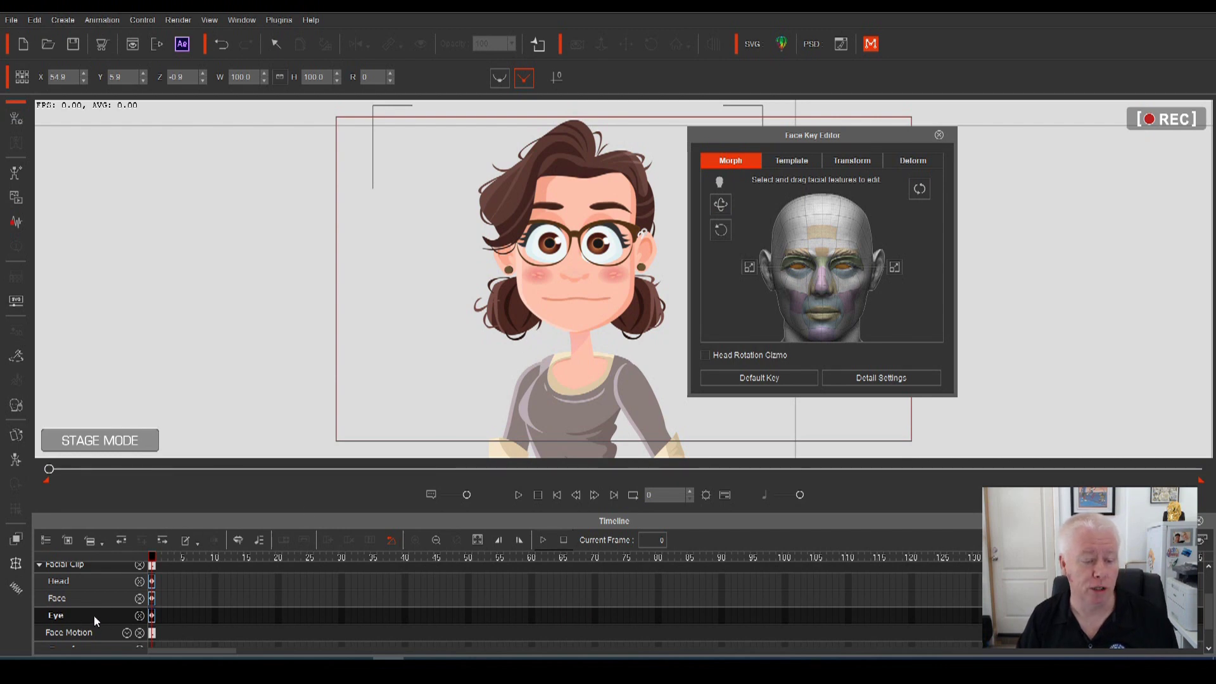
{"action": "left_click_drag", "start_coordinate": [152, 558], "coordinate": [342, 571]}
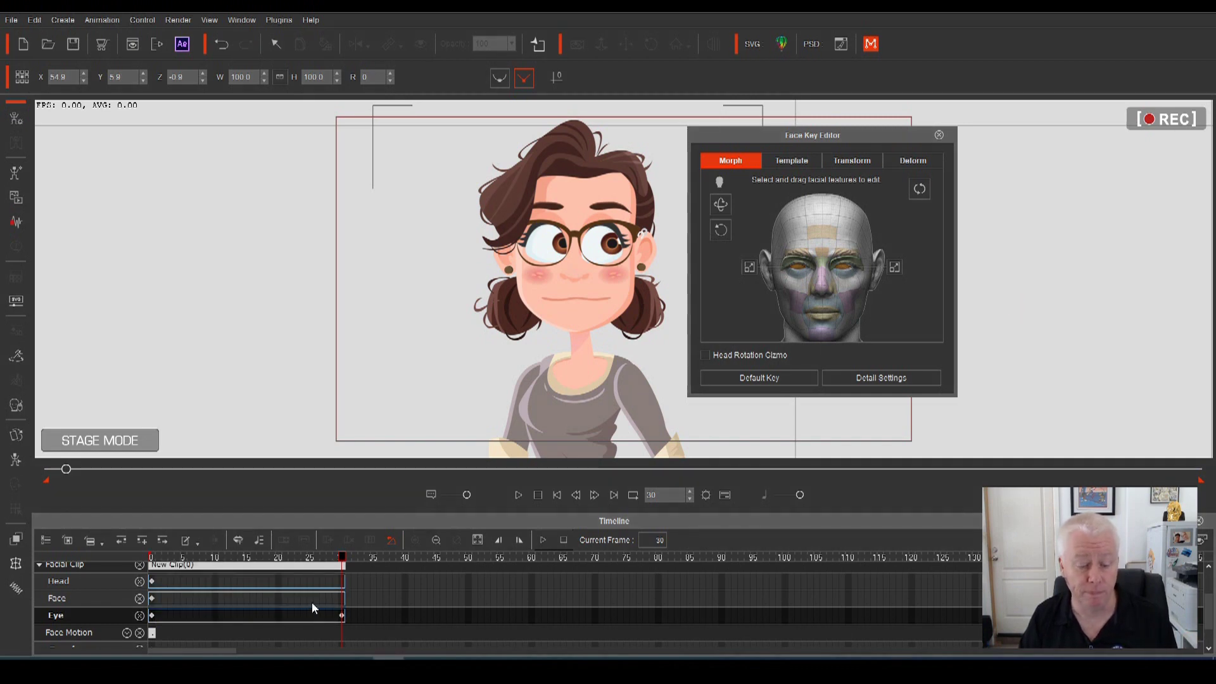
Step: Preview the sideways eye glance from frame 0 to 30, then return to frame 30
{"action": "left_click_drag", "start_coordinate": [342, 617], "coordinate": [138, 577]}
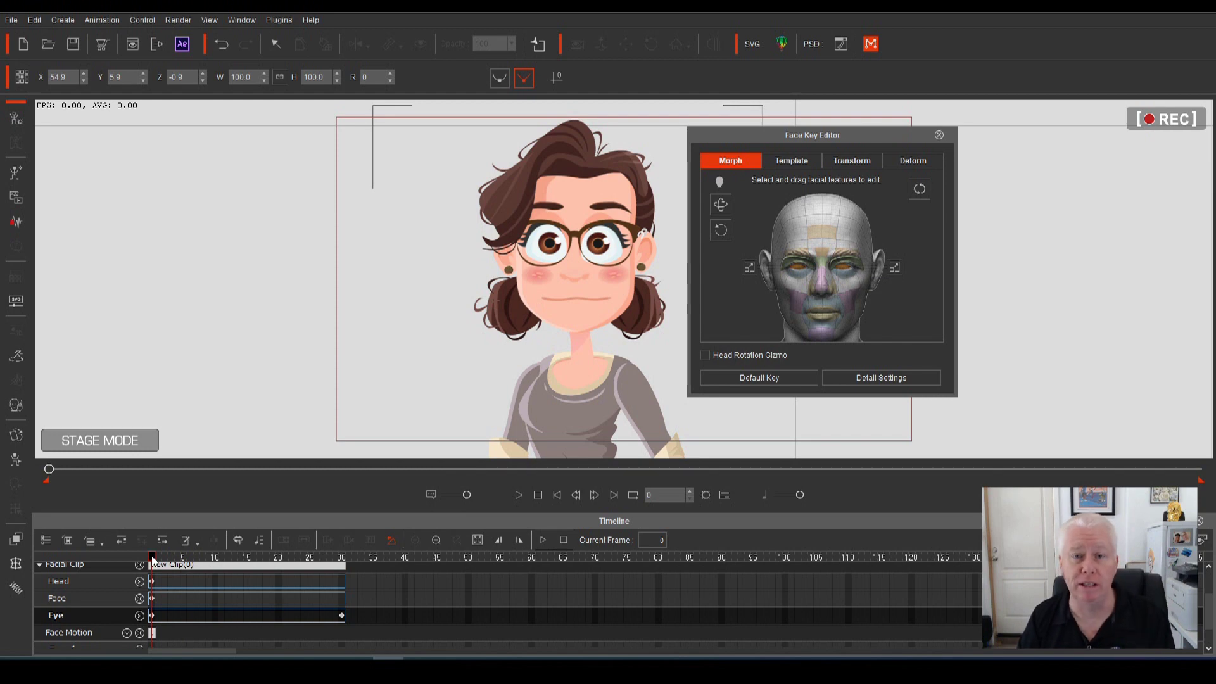
{"action": "left_click_drag", "start_coordinate": [152, 560], "coordinate": [347, 559]}
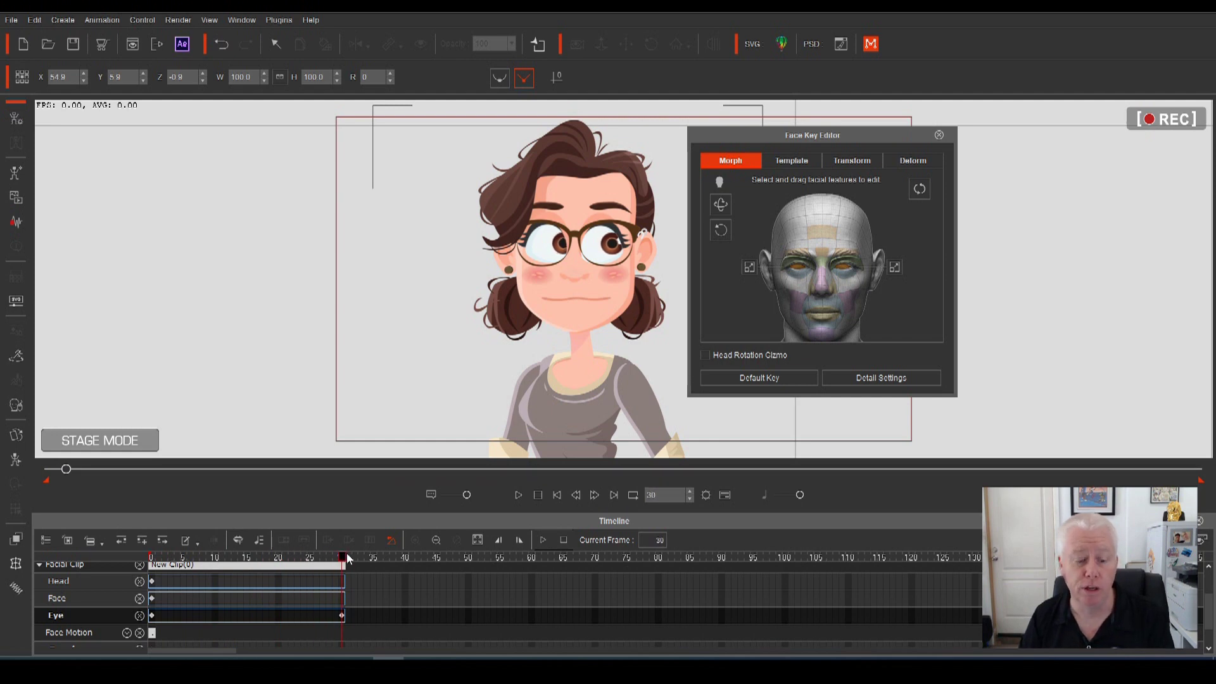
{"action": "key", "text": "space"}
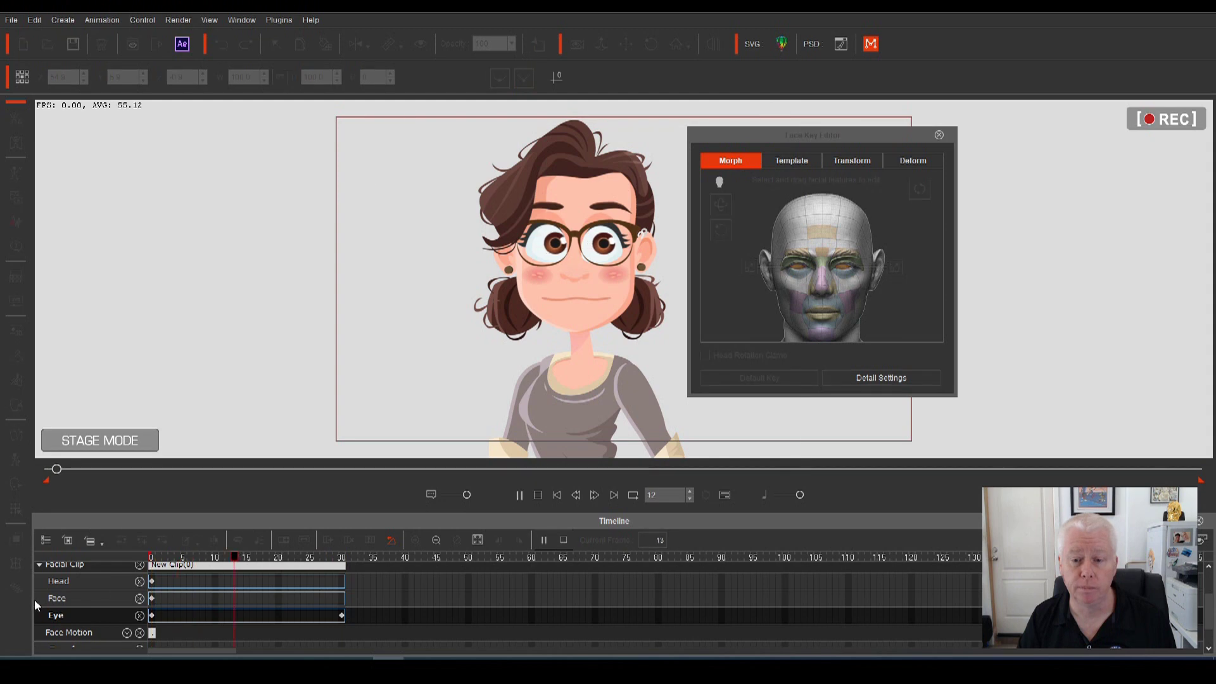
{"action": "key", "text": "space"}
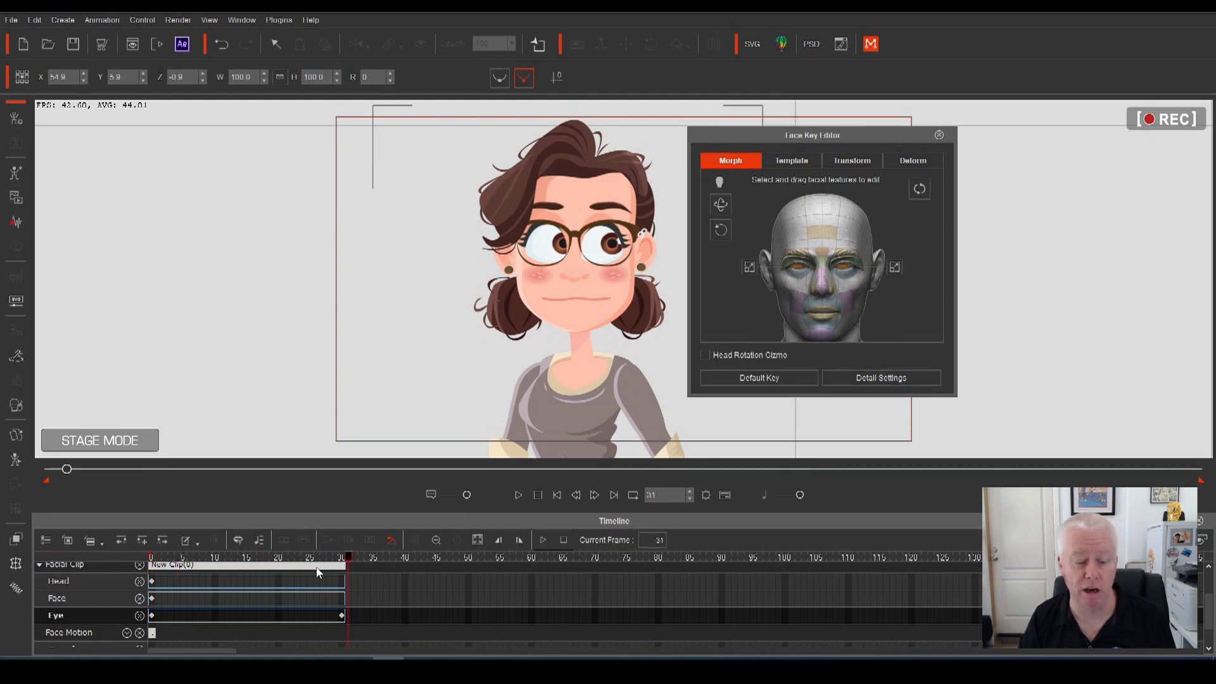
{"action": "left_click", "coordinate": [342, 560]}
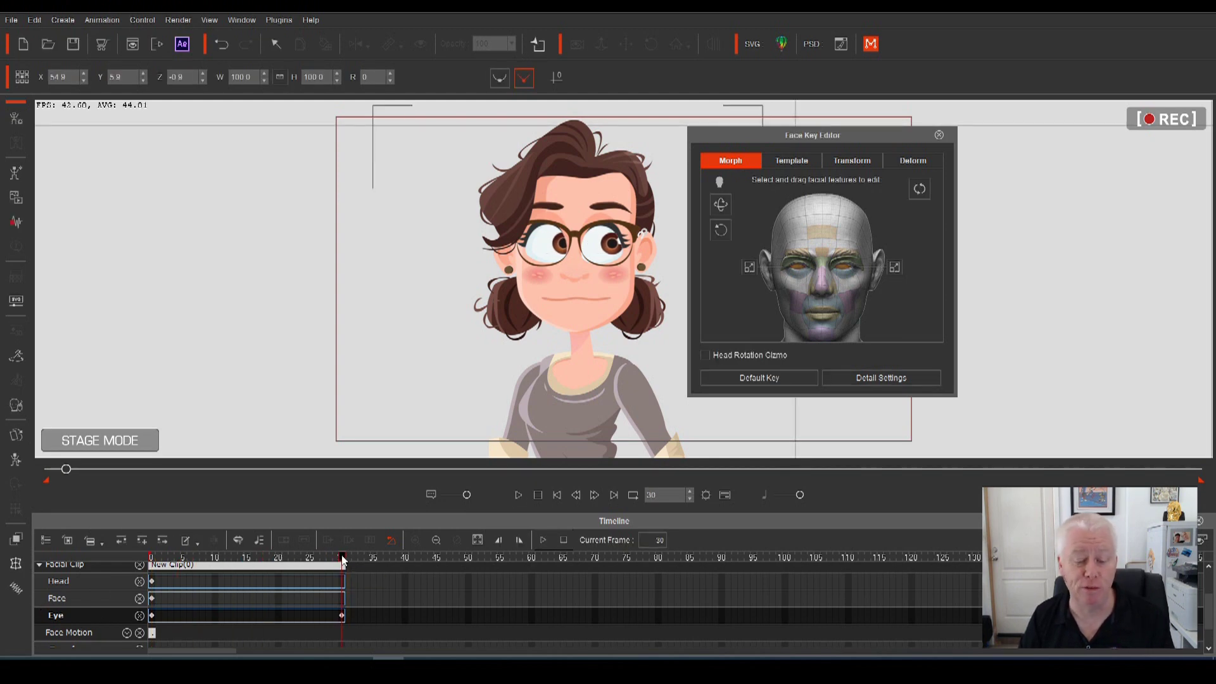
Step: Key Anita's eyeballs looking upward at frame 50 and scrub to check the transition
{"action": "left_click_drag", "start_coordinate": [342, 560], "coordinate": [468, 560]}
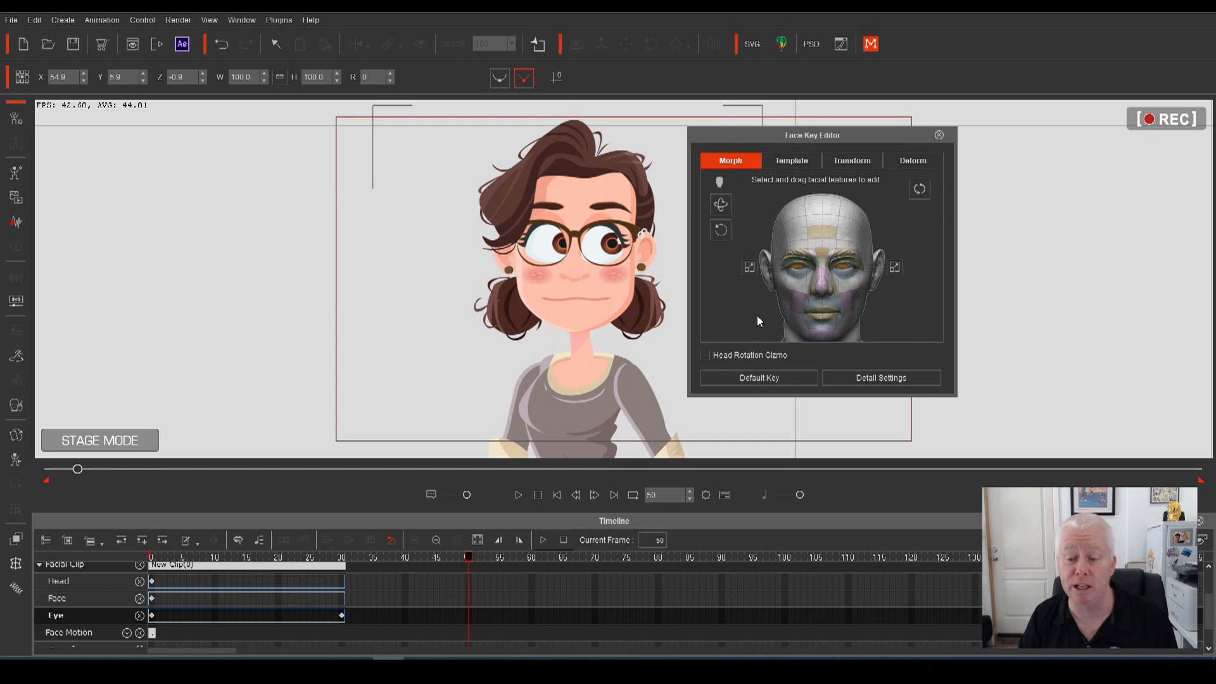
{"action": "left_click_drag", "start_coordinate": [757, 315], "coordinate": [435, 197]}
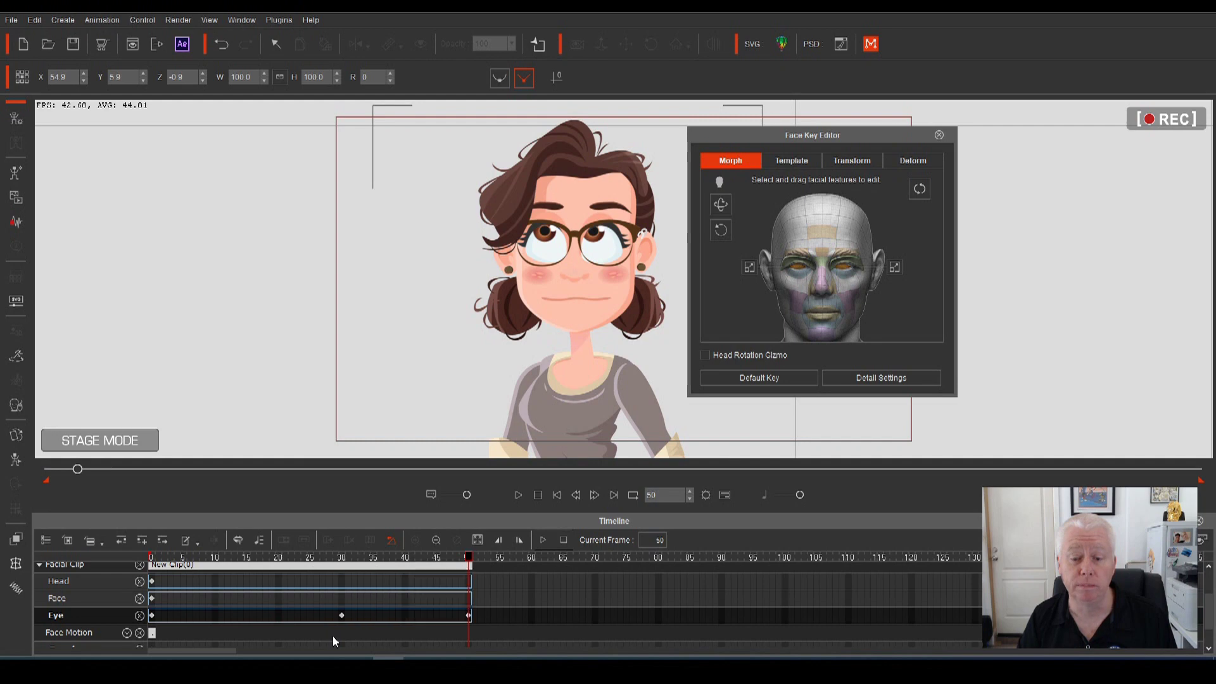
{"action": "mouse_move", "coordinate": [471, 557]}
{"action": "left_mouse_down"}
{"action": "mouse_move", "coordinate": [339, 561]}
{"action": "mouse_move", "coordinate": [469, 580]}
{"action": "left_mouse_up"}
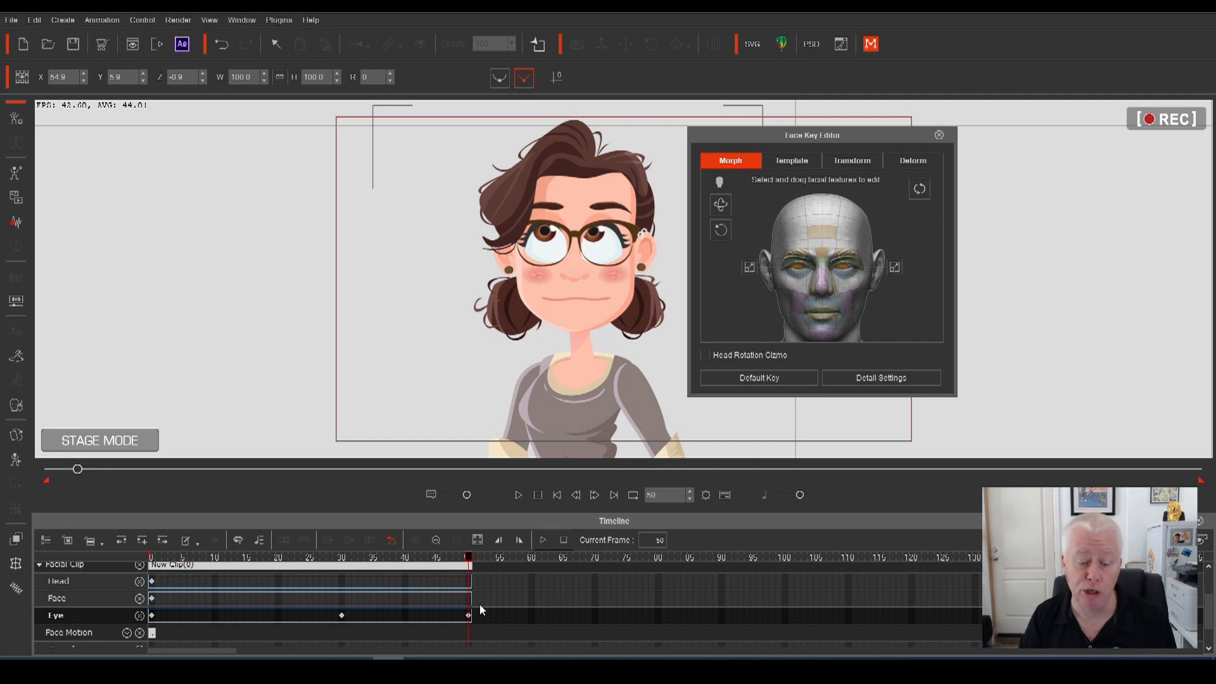
Step: Play back the eye animation from frame 0, then return to frame 50
{"action": "left_click_drag", "start_coordinate": [469, 578], "coordinate": [77, 572]}
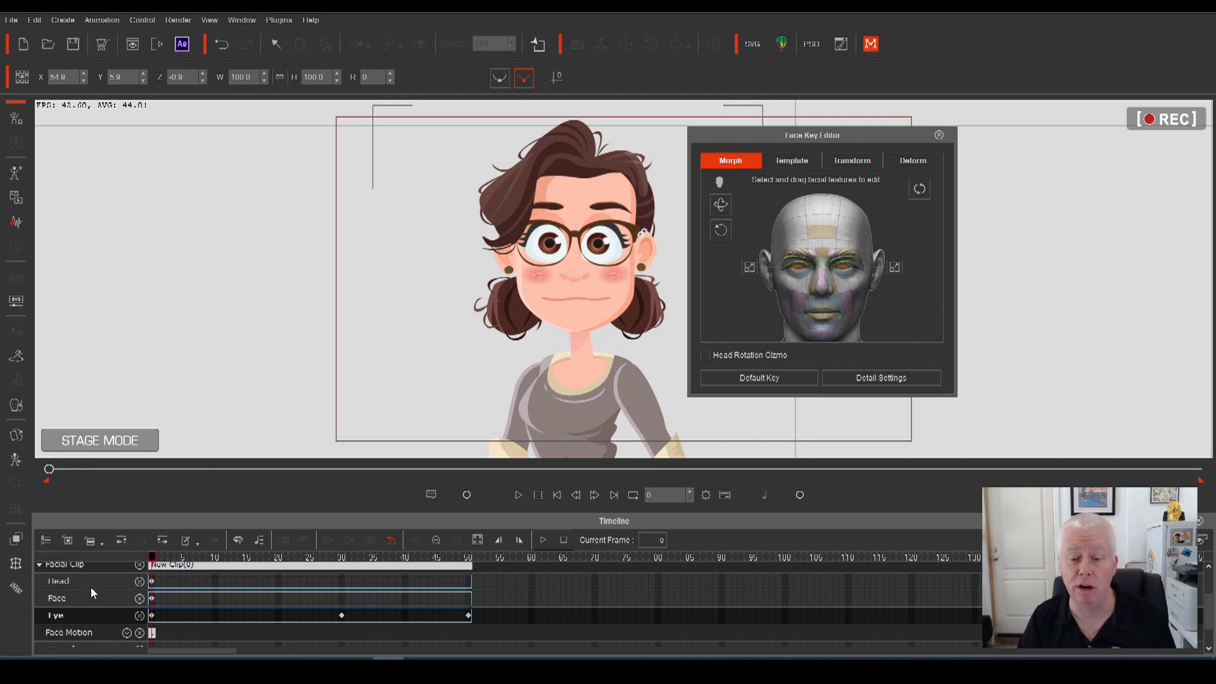
{"action": "key", "text": "space"}
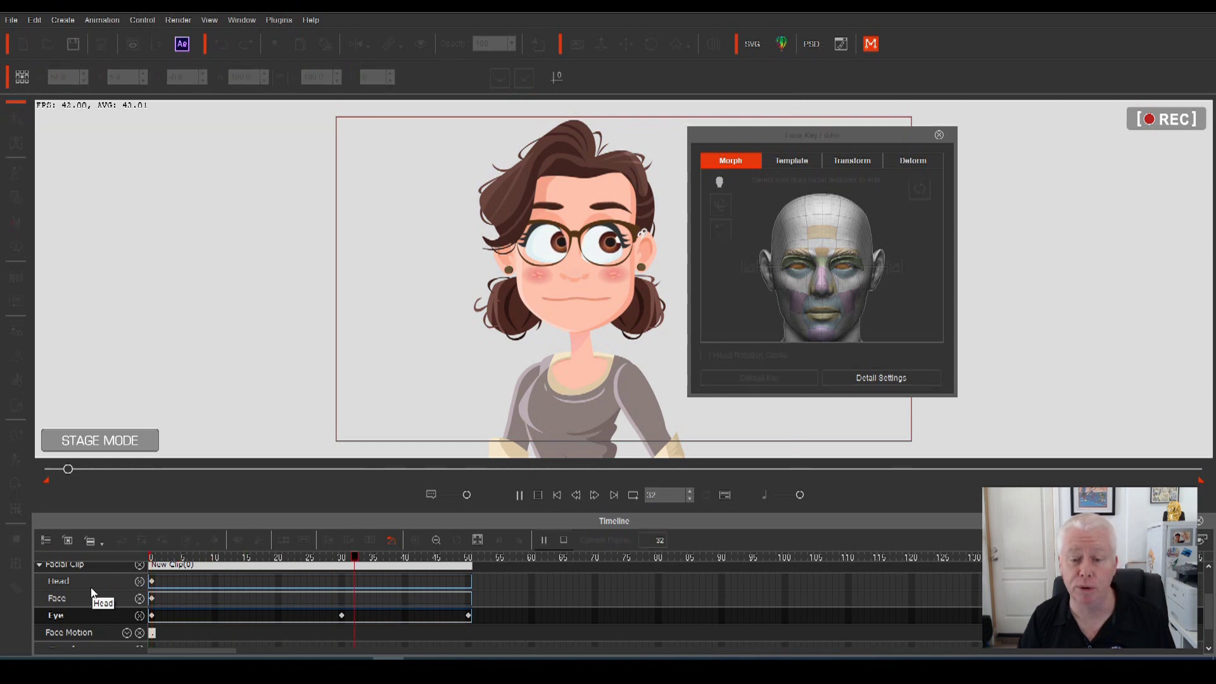
{"action": "key", "text": "space"}
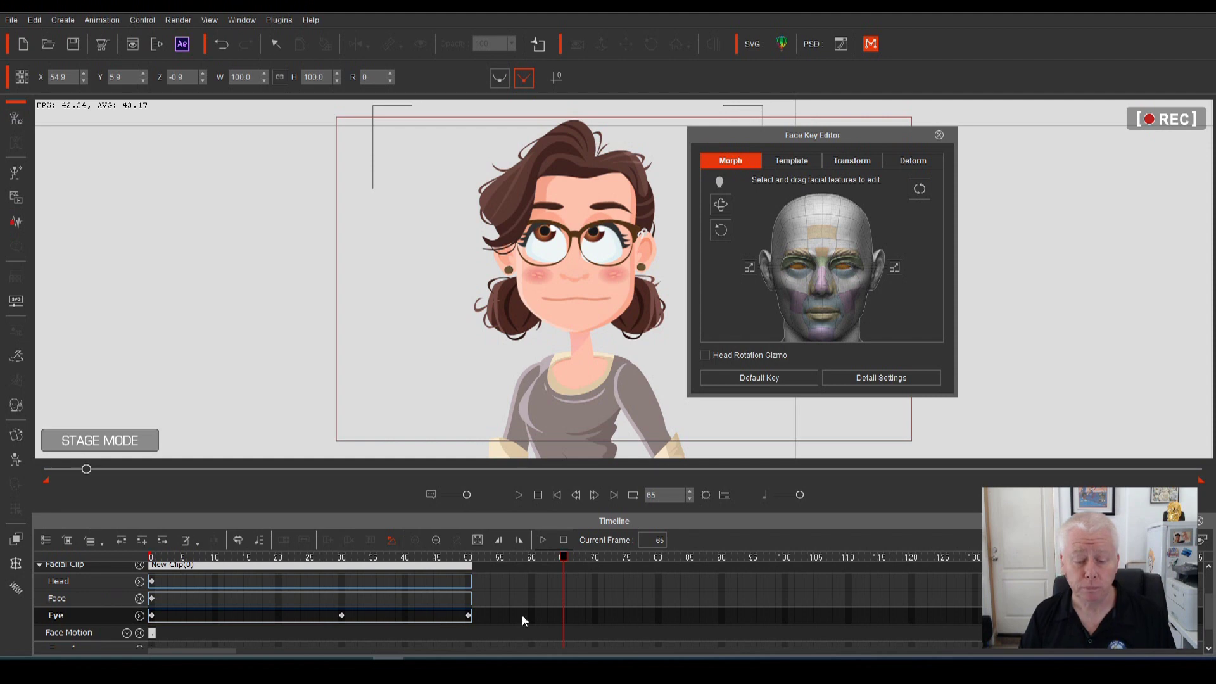
{"action": "left_click_drag", "start_coordinate": [563, 556], "coordinate": [467, 556]}
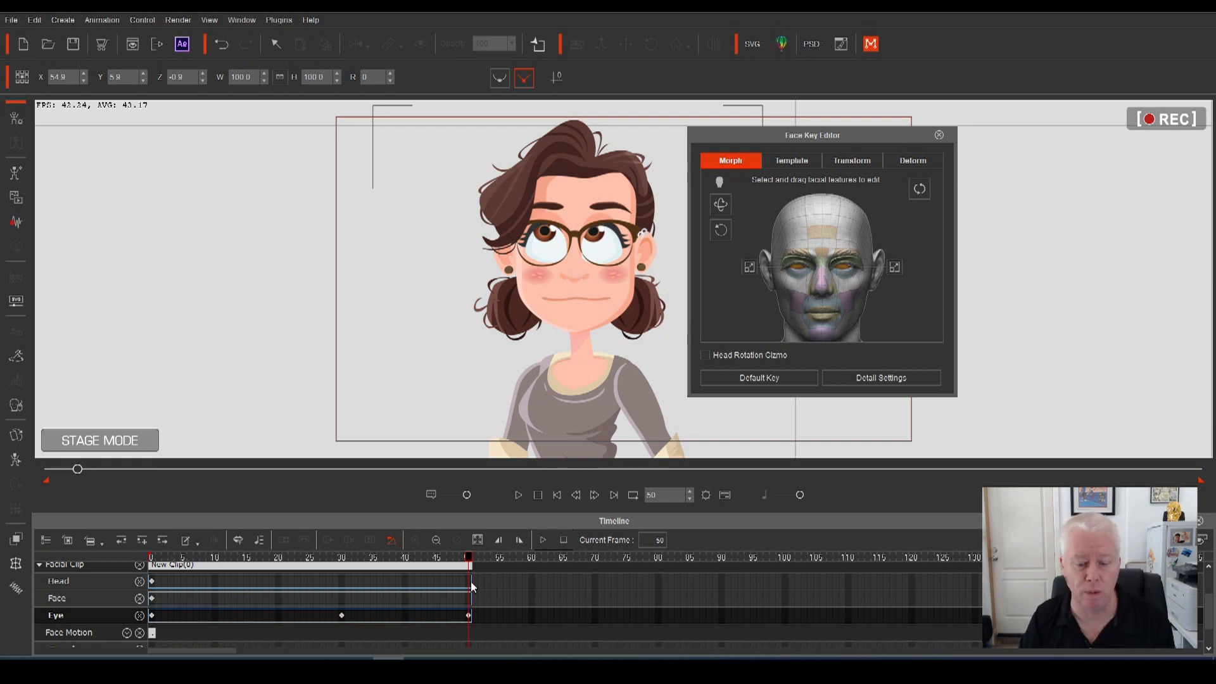
{"action": "left_click_drag", "start_coordinate": [468, 560], "coordinate": [527, 570]}
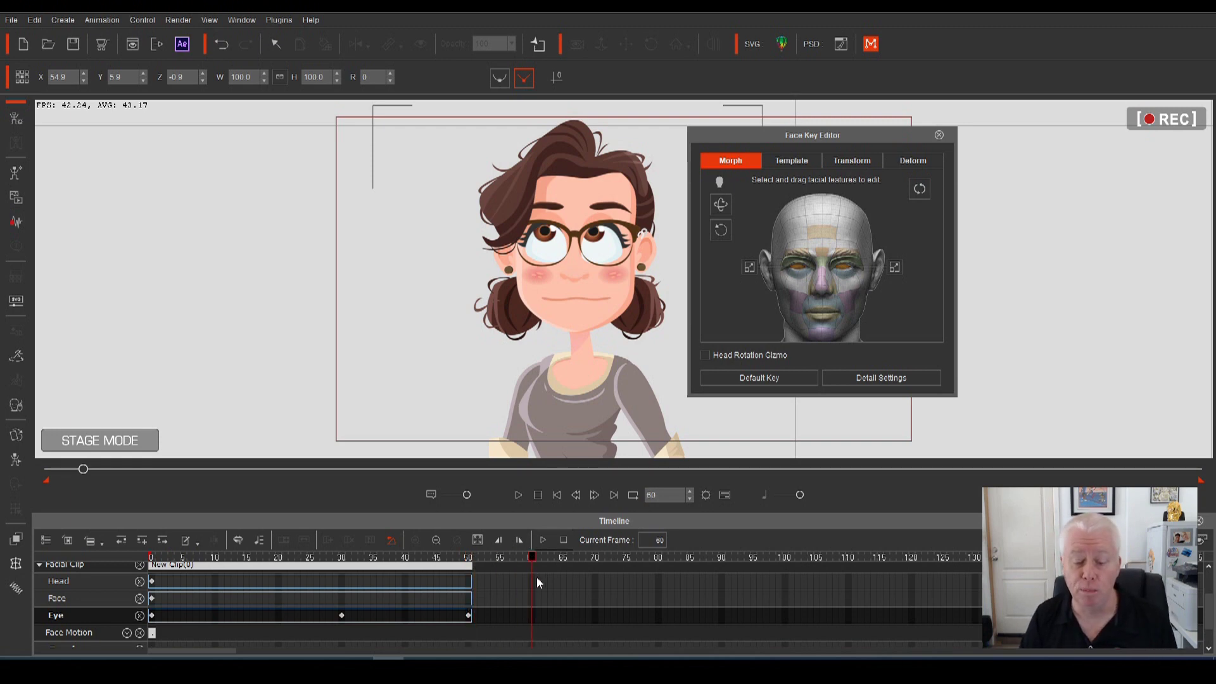
Step: Add a frame 60 Eye key holding the upward gaze and scrub to verify the hold
{"action": "left_click", "coordinate": [530, 617]}
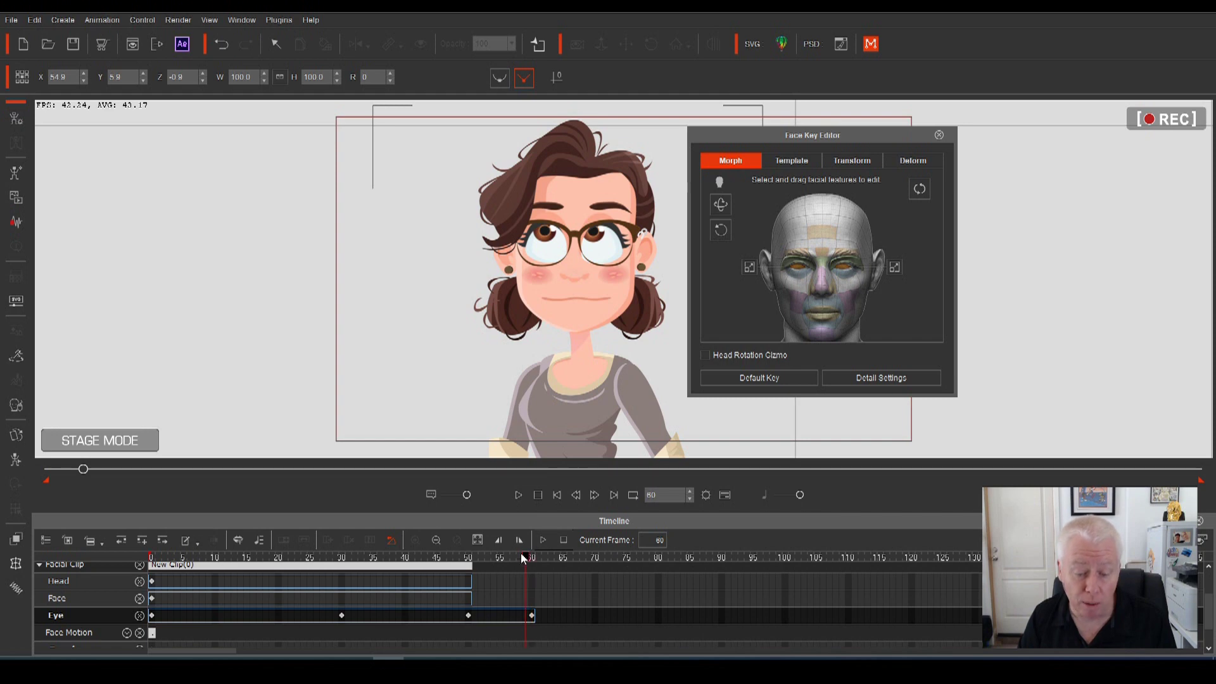
{"action": "mouse_move", "coordinate": [532, 558]}
{"action": "left_mouse_down"}
{"action": "mouse_move", "coordinate": [468, 563]}
{"action": "mouse_move", "coordinate": [536, 575]}
{"action": "left_mouse_up"}
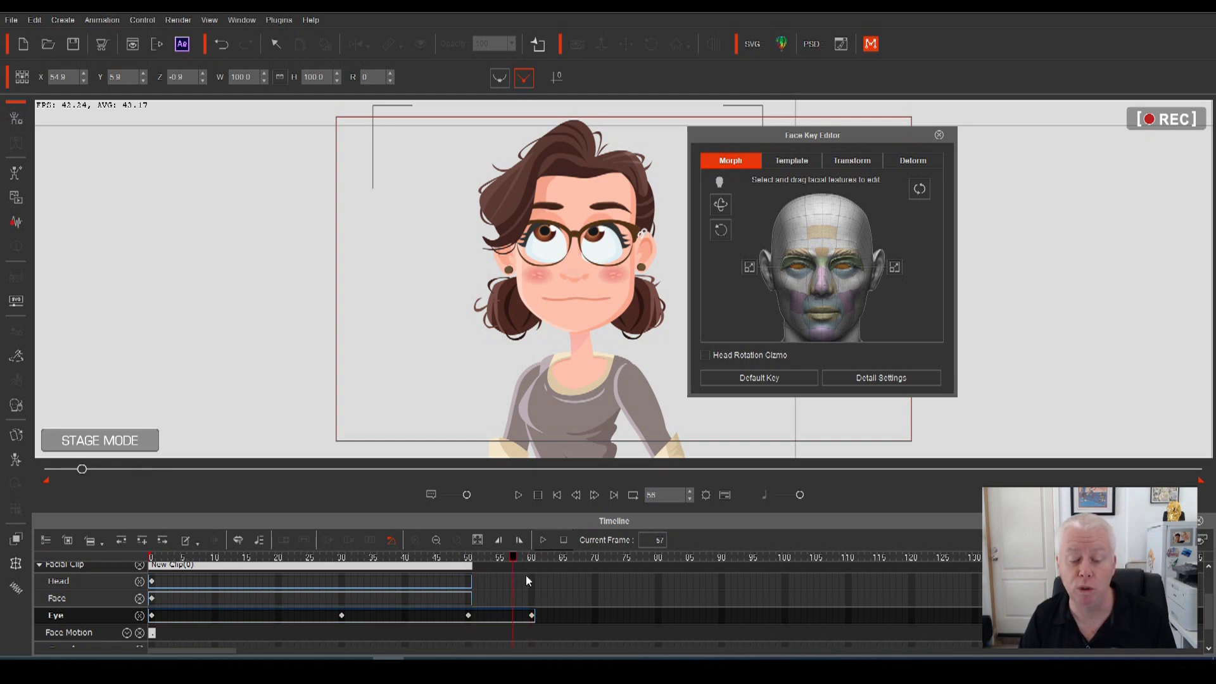
{"action": "left_click_drag", "start_coordinate": [526, 574], "coordinate": [654, 588]}
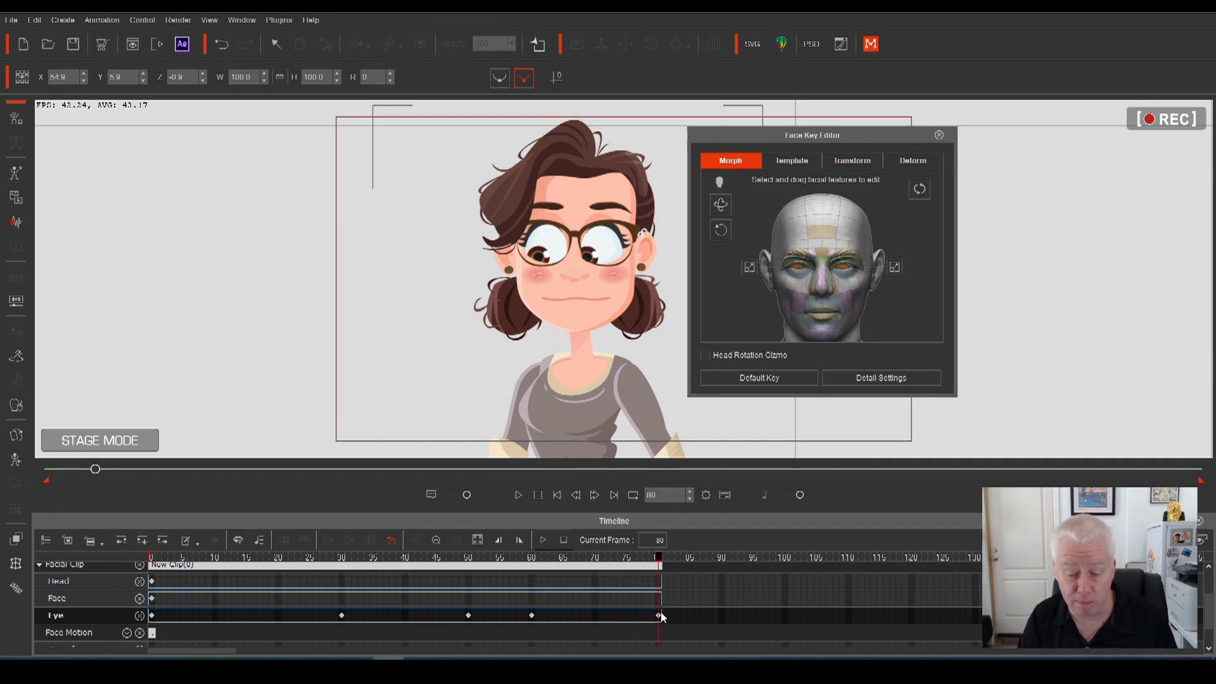
{"action": "left_click_drag", "start_coordinate": [659, 557], "coordinate": [146, 560]}
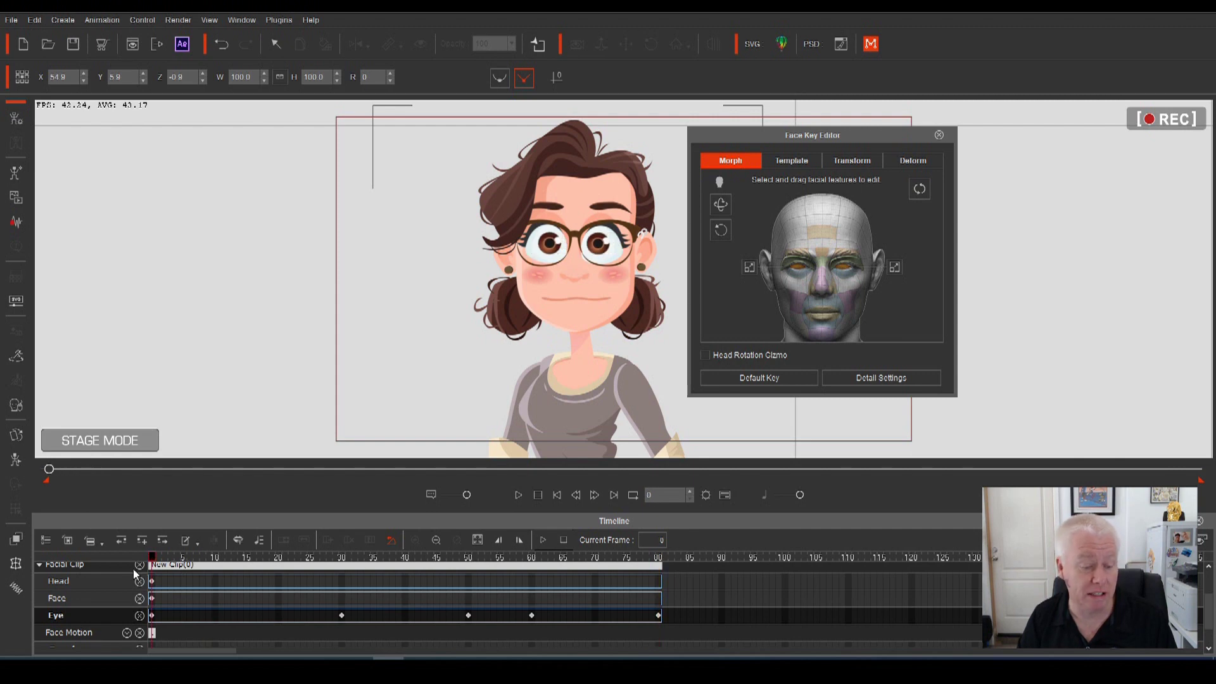
{"action": "left_click_drag", "start_coordinate": [151, 567], "coordinate": [469, 593]}
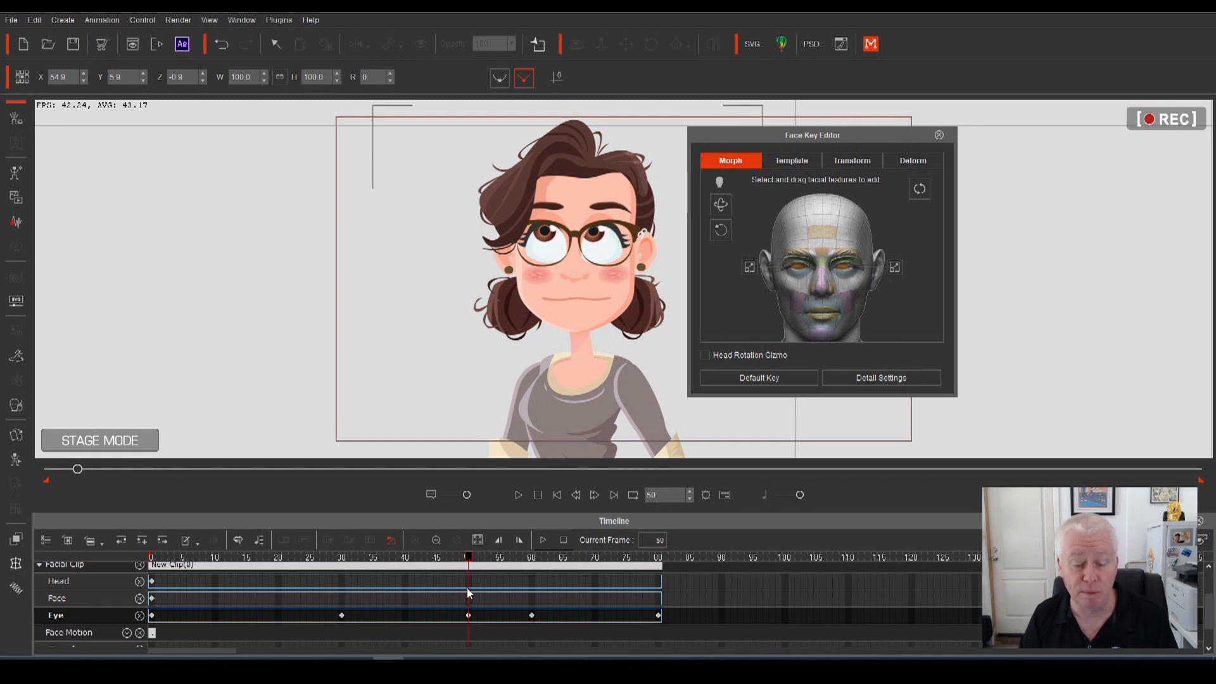
{"action": "left_click_drag", "start_coordinate": [526, 592], "coordinate": [96, 624]}
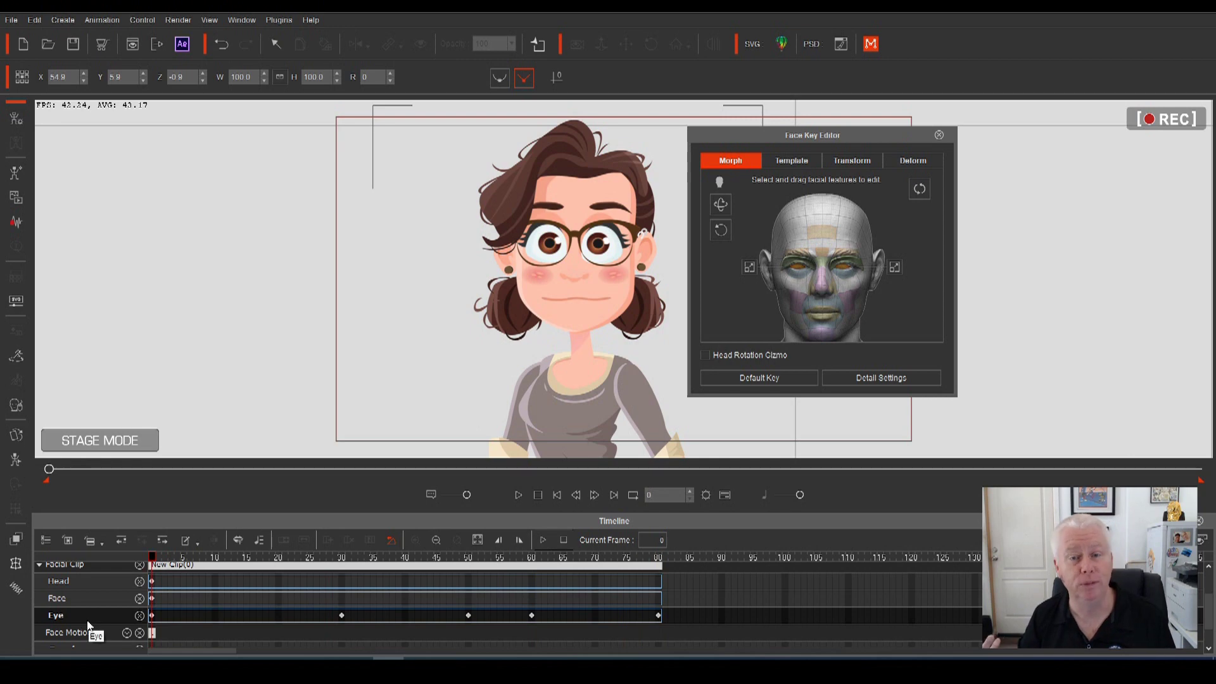
{"action": "key", "text": "space"}
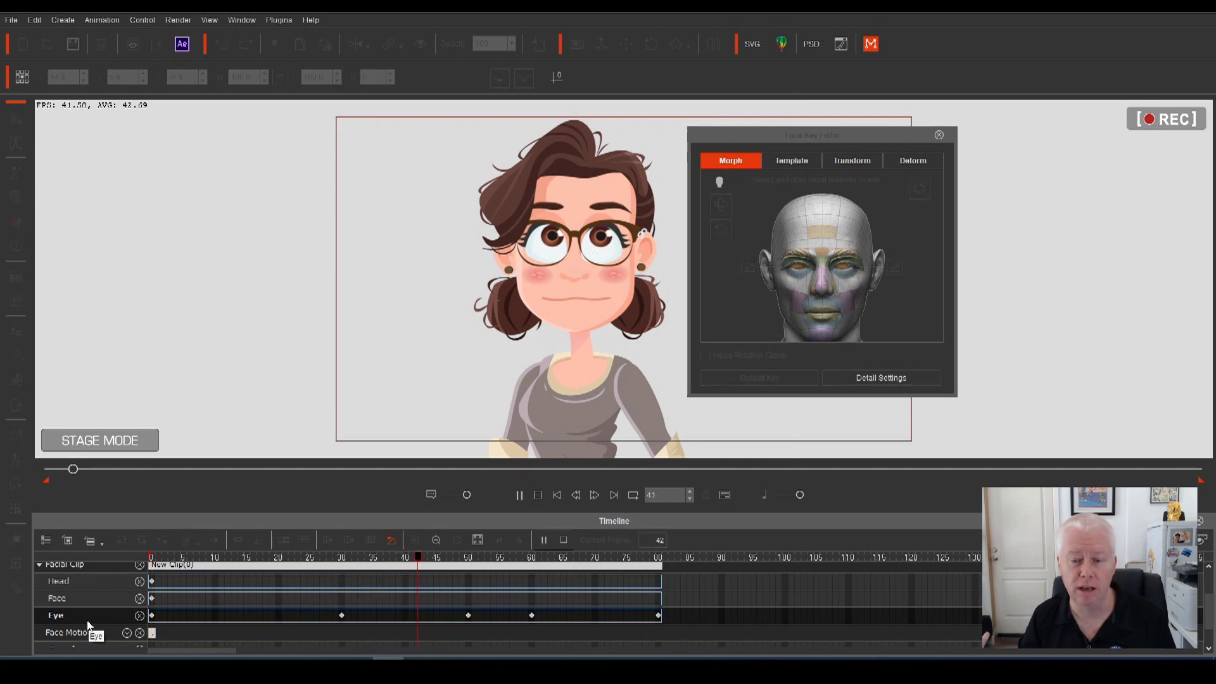
{"action": "key", "text": "space"}
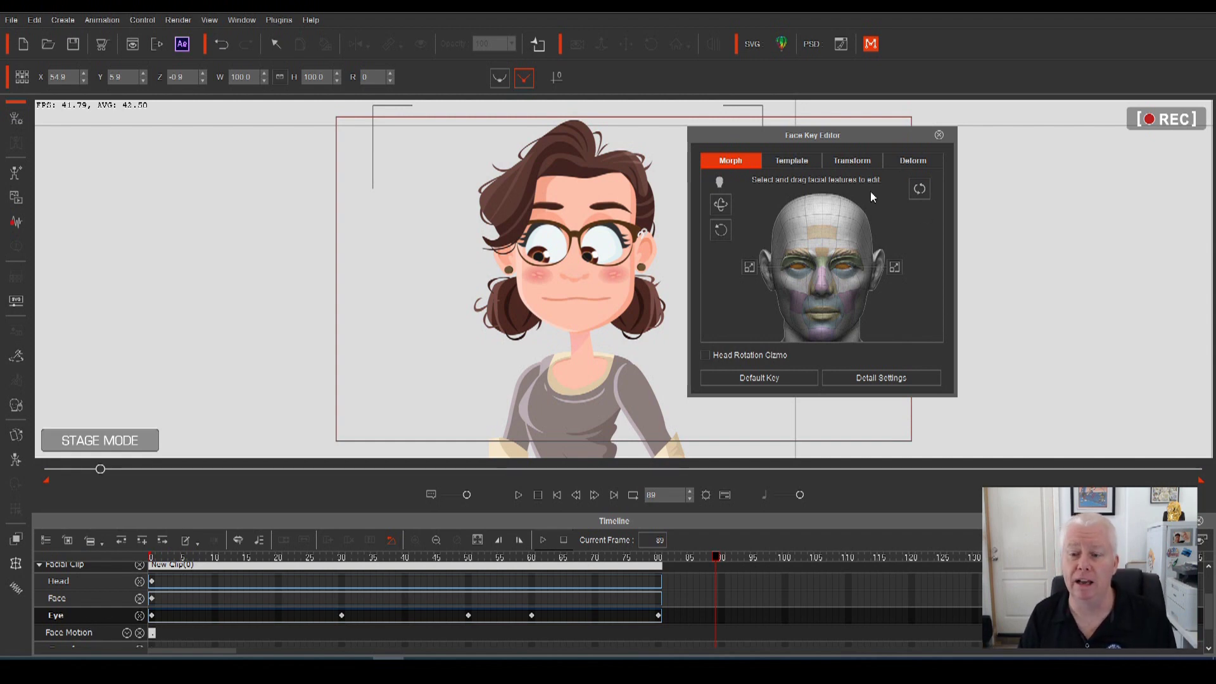
{"action": "left_click", "coordinate": [802, 162]}
{"action": "left_click", "coordinate": [847, 162]}
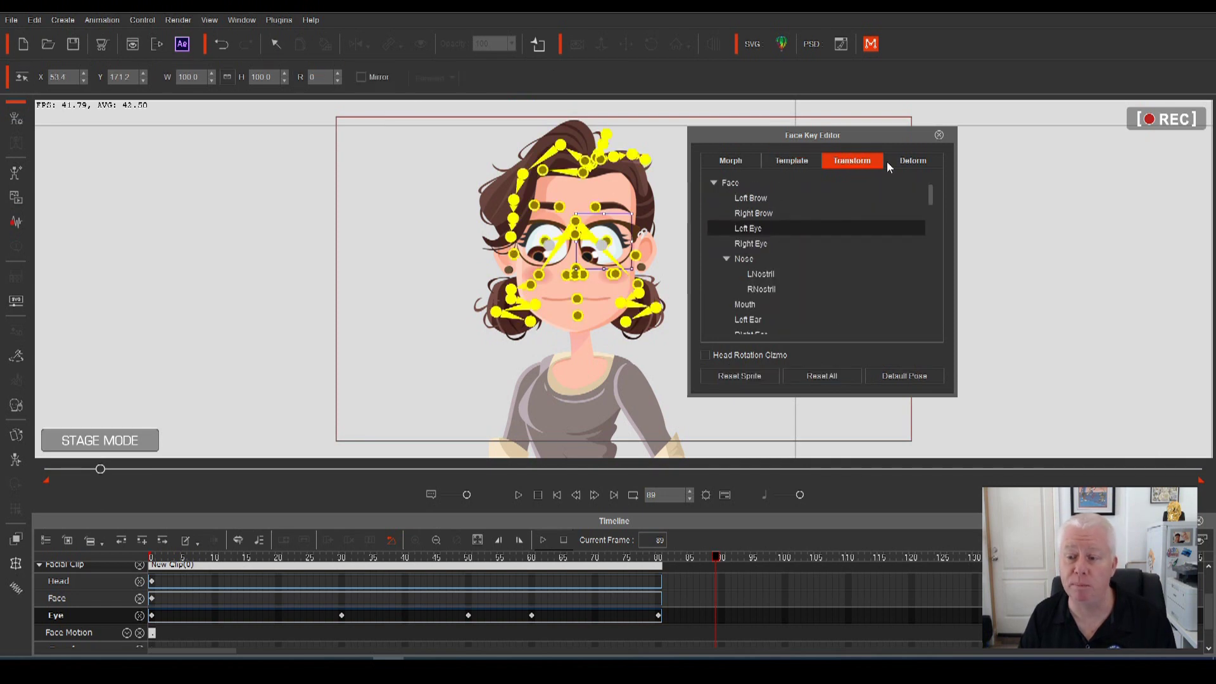
{"action": "left_click", "coordinate": [917, 159]}
{"action": "left_click", "coordinate": [732, 159]}
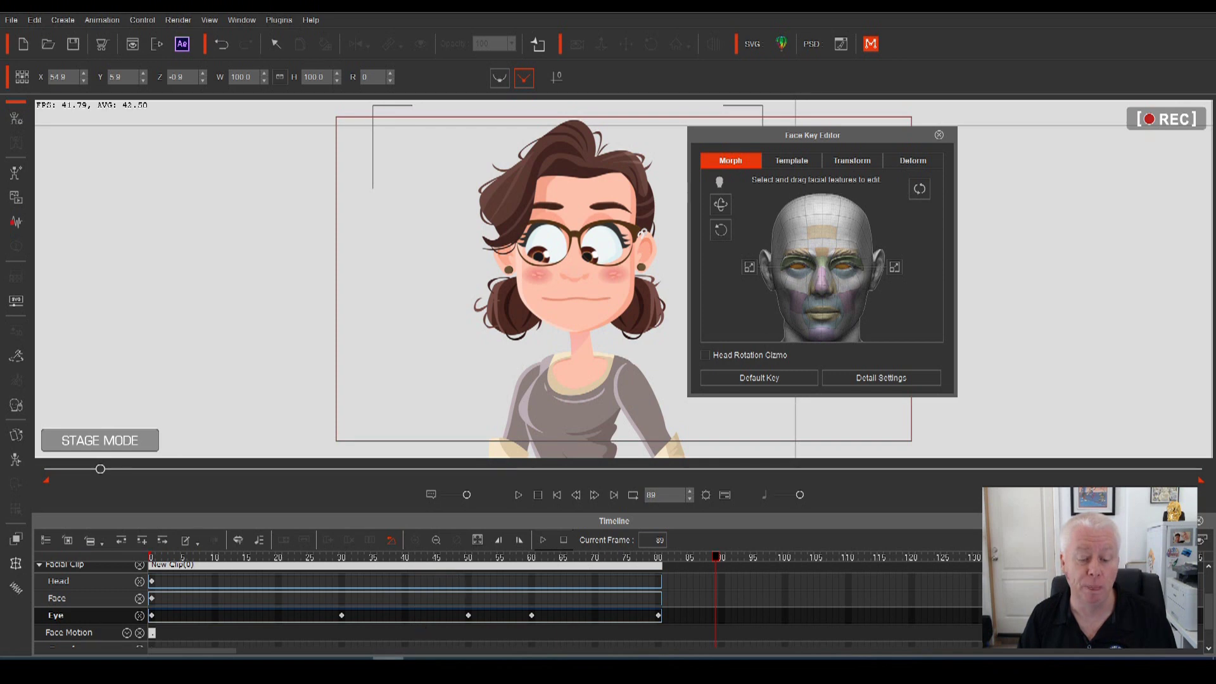
{"action": "mouse_move", "coordinate": [418, 671]}
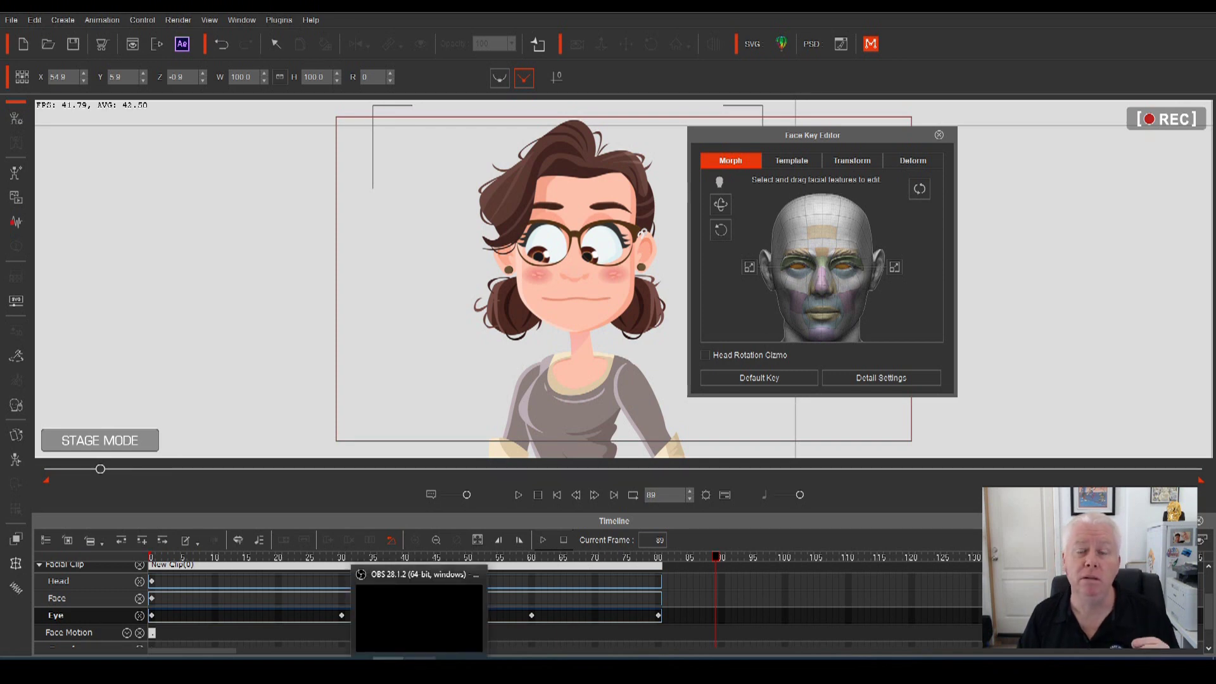